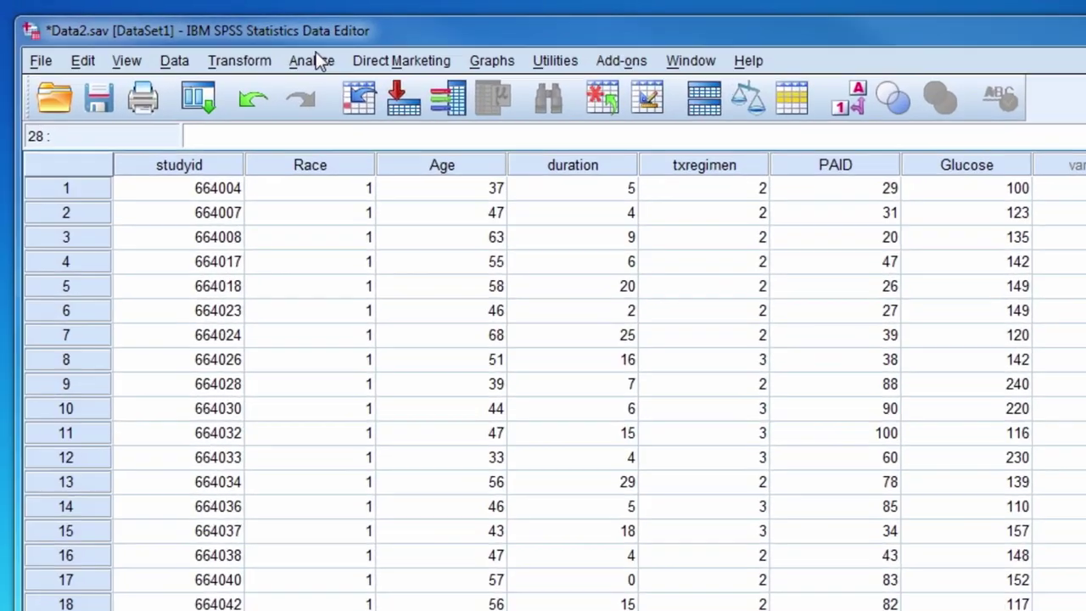
Run Descriptives on Age with standardized values saved, creating the ZAge column
{"action": "left_click", "coordinate": [314, 63]}
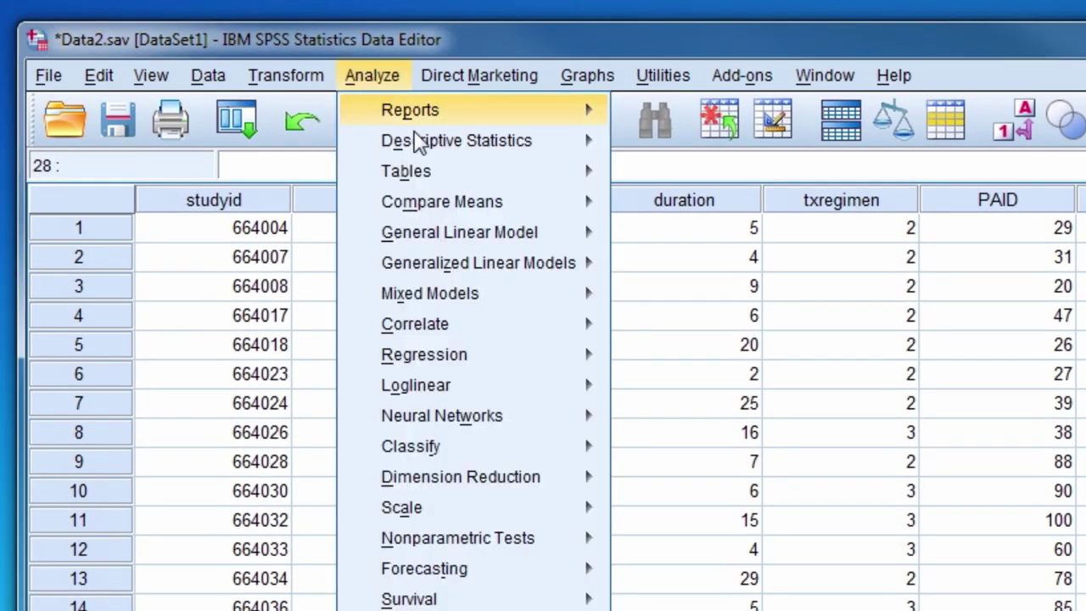
{"action": "mouse_move", "coordinate": [442, 156]}
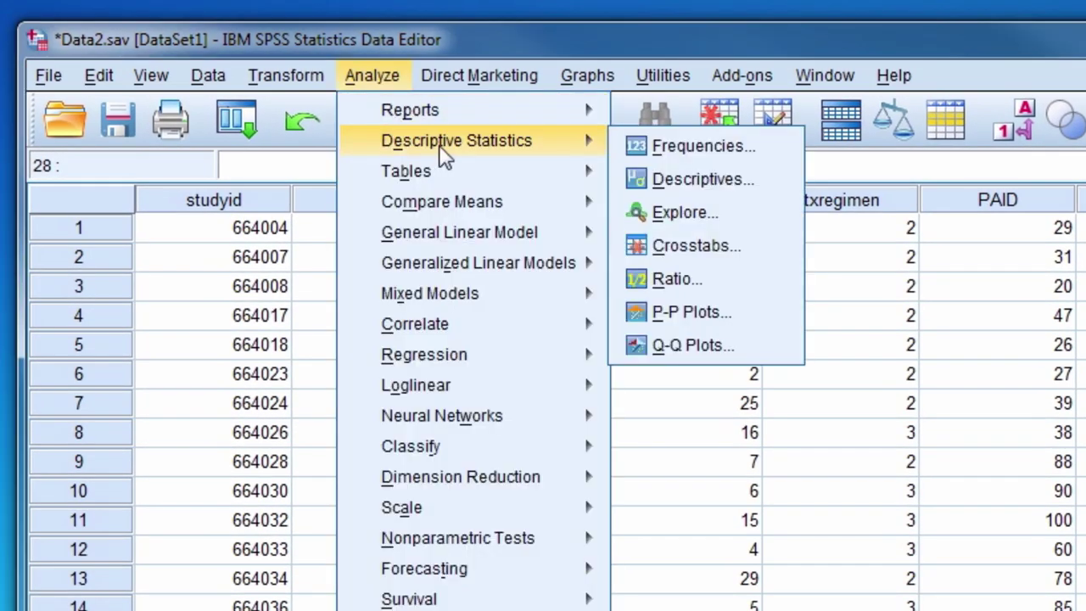
{"action": "left_click", "coordinate": [701, 180]}
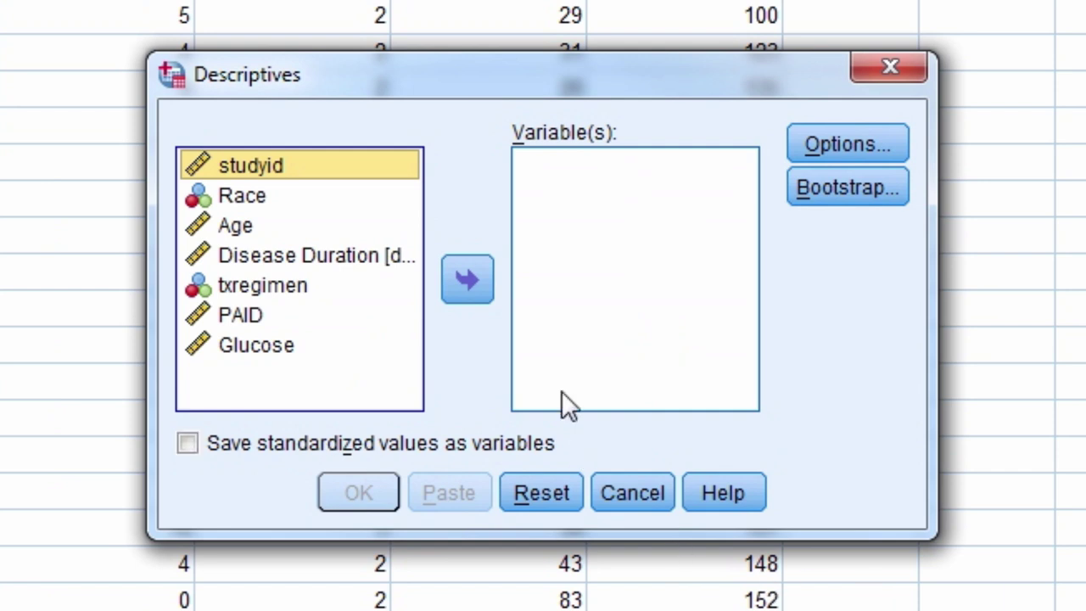
{"action": "left_click", "coordinate": [229, 228]}
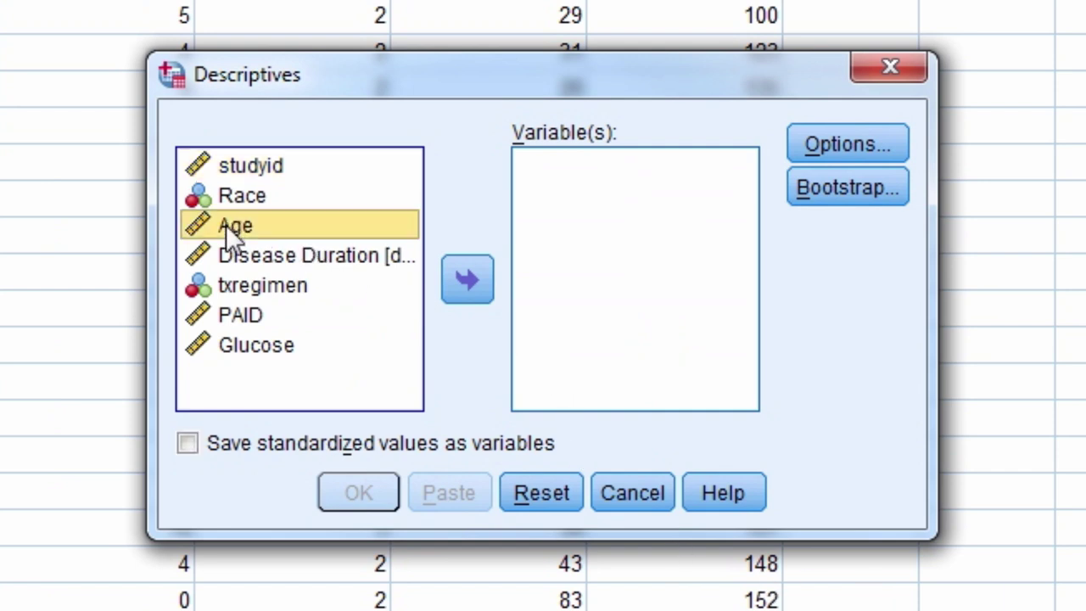
{"action": "left_click", "coordinate": [459, 269]}
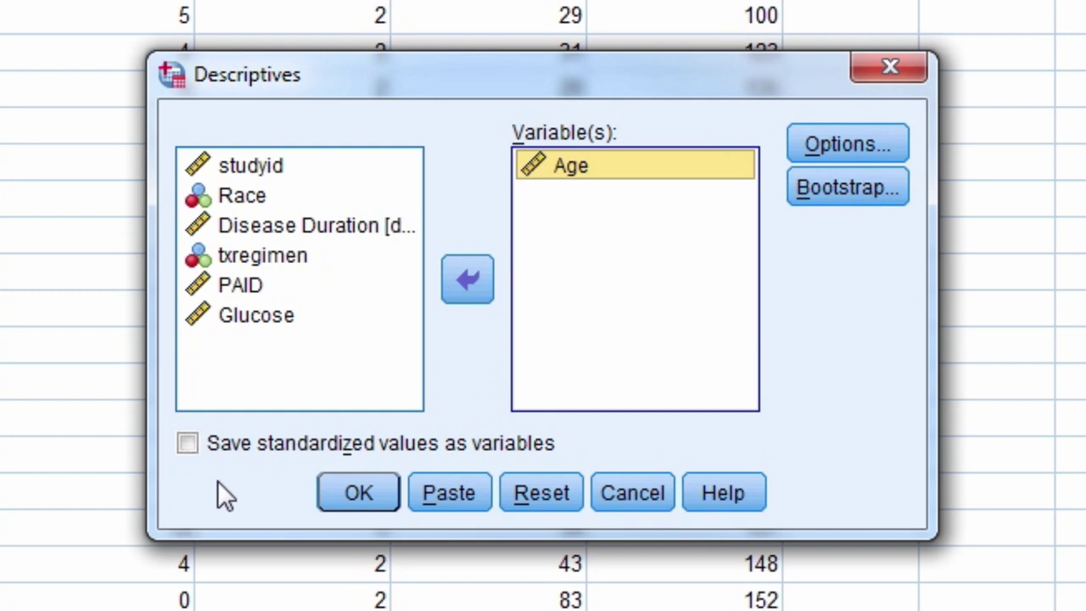
{"action": "left_click", "coordinate": [190, 441]}
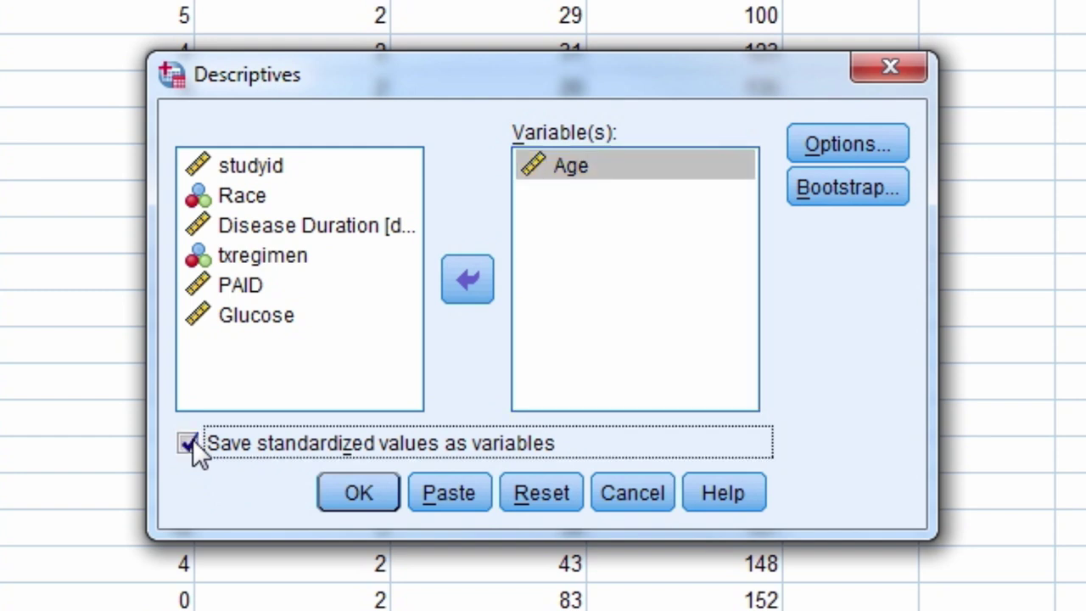
{"action": "left_click", "coordinate": [361, 493]}
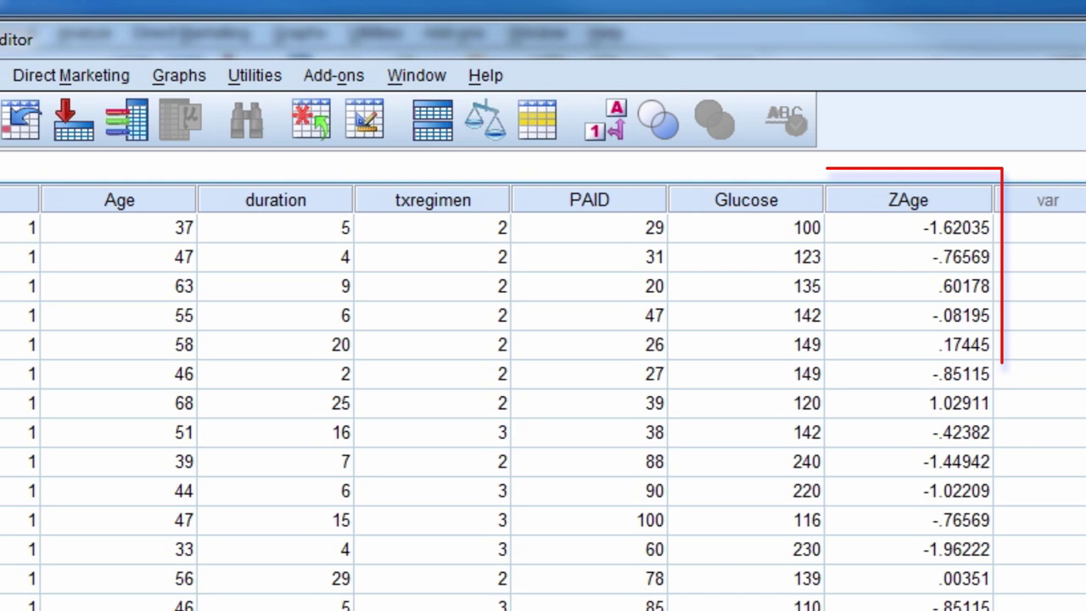
Scroll the data grid to the new ZAge column after Glucose
{"action": "scroll", "coordinate": [543, 407], "scroll_direction": "down", "scroll_amount": 1}
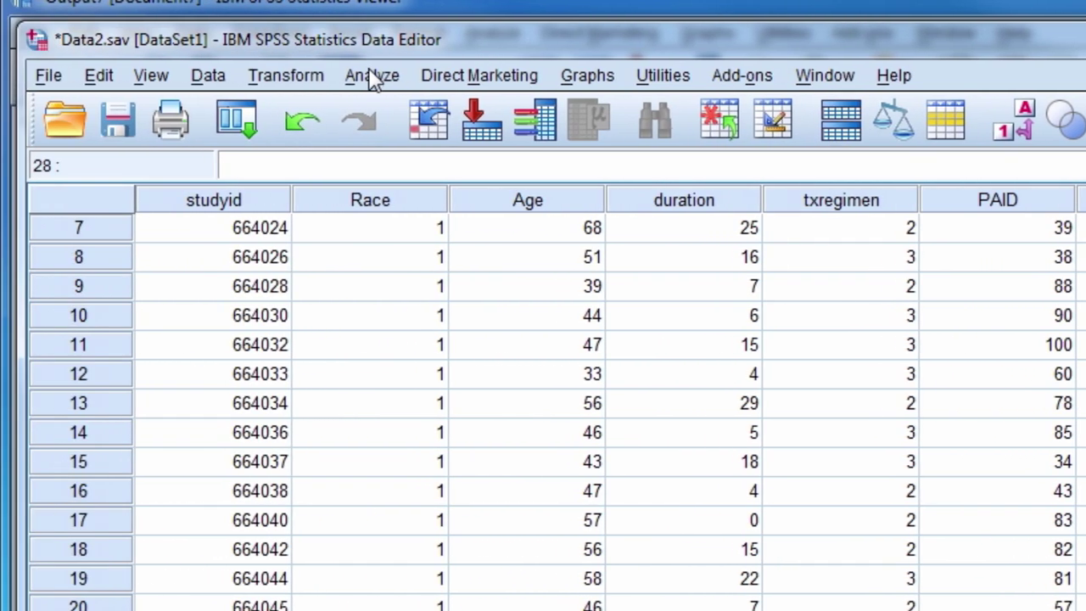
Run Descriptives on Zscore(Age) instead of Age, with saving standardized values turned off
{"action": "left_click", "coordinate": [194, 75]}
{"action": "mouse_move", "coordinate": [314, 148]}
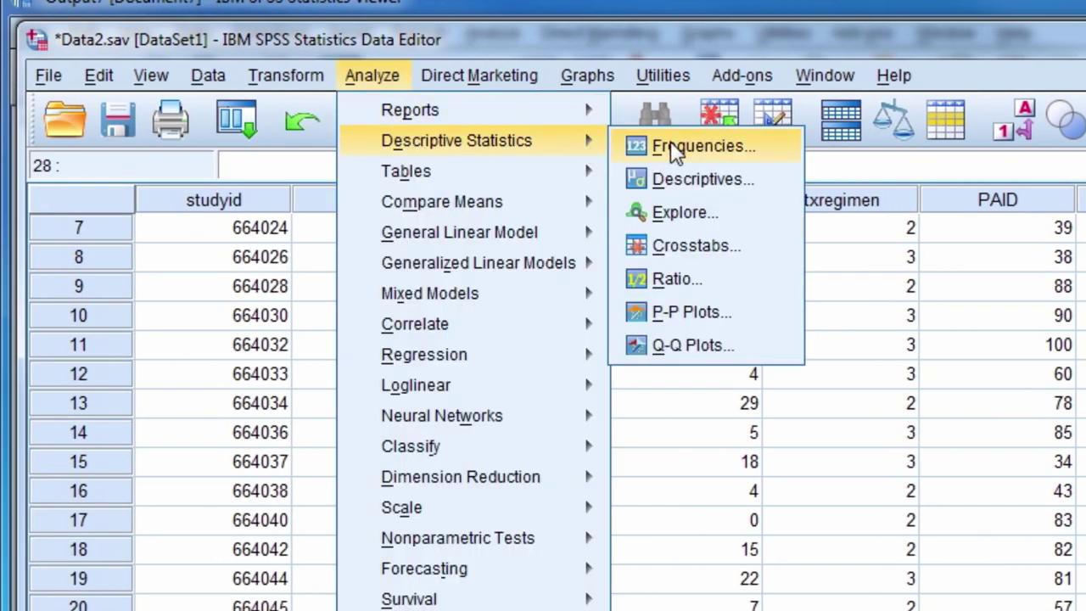
{"action": "left_click", "coordinate": [679, 177]}
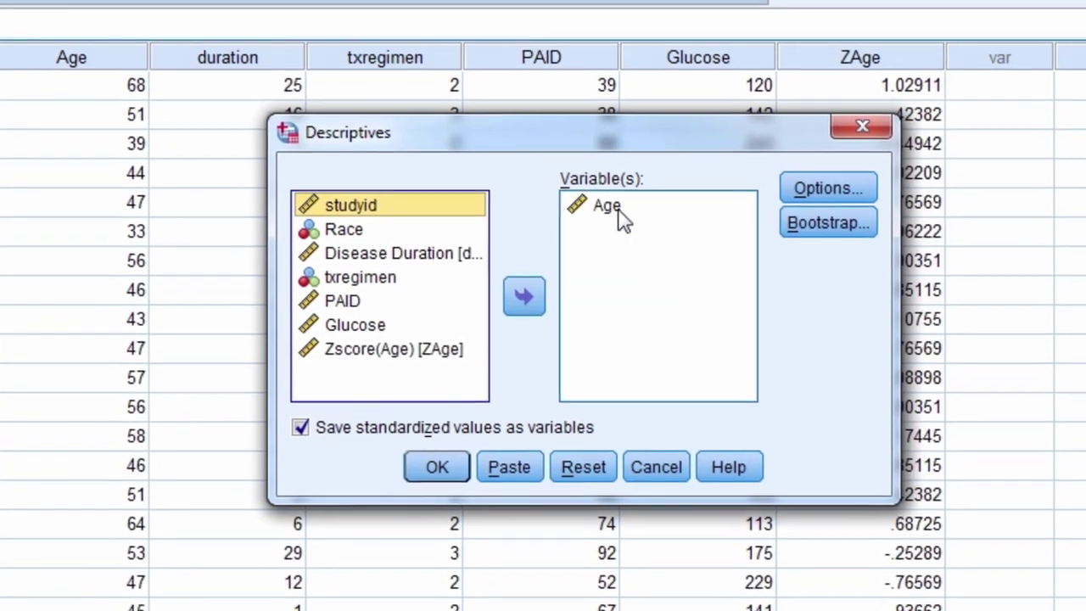
{"action": "left_click", "coordinate": [620, 212]}
{"action": "left_click", "coordinate": [523, 295]}
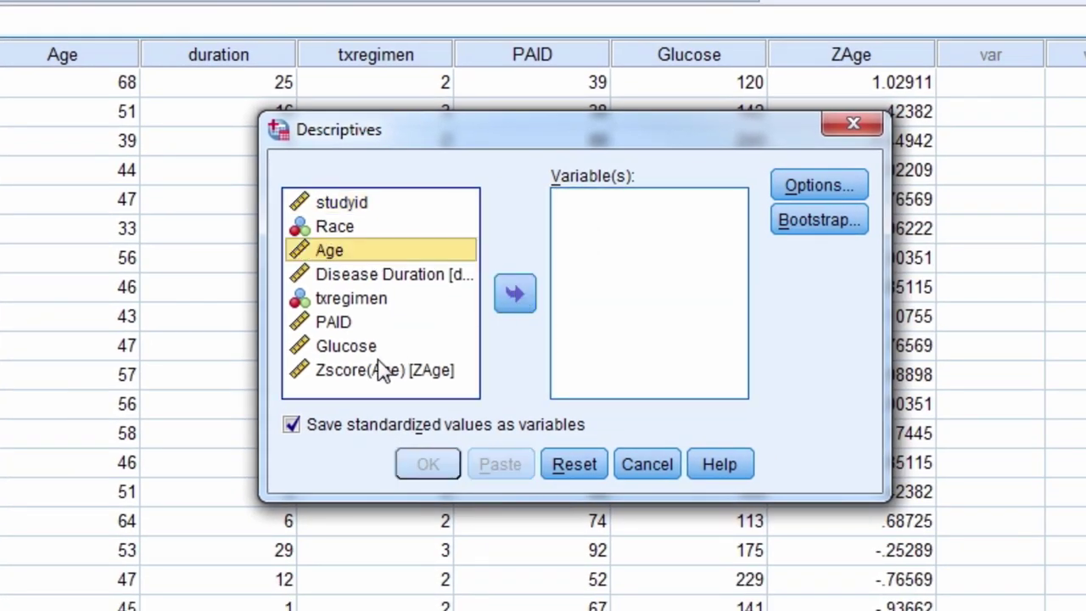
{"action": "left_click", "coordinate": [374, 370]}
{"action": "left_click", "coordinate": [513, 297]}
{"action": "left_click", "coordinate": [291, 424]}
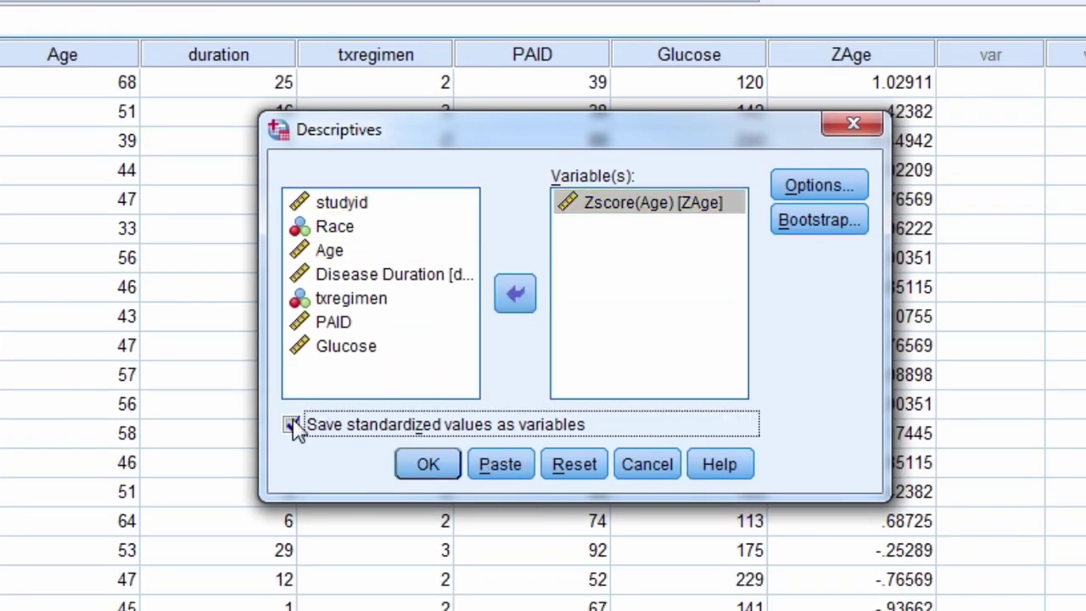
{"action": "left_click", "coordinate": [413, 458]}
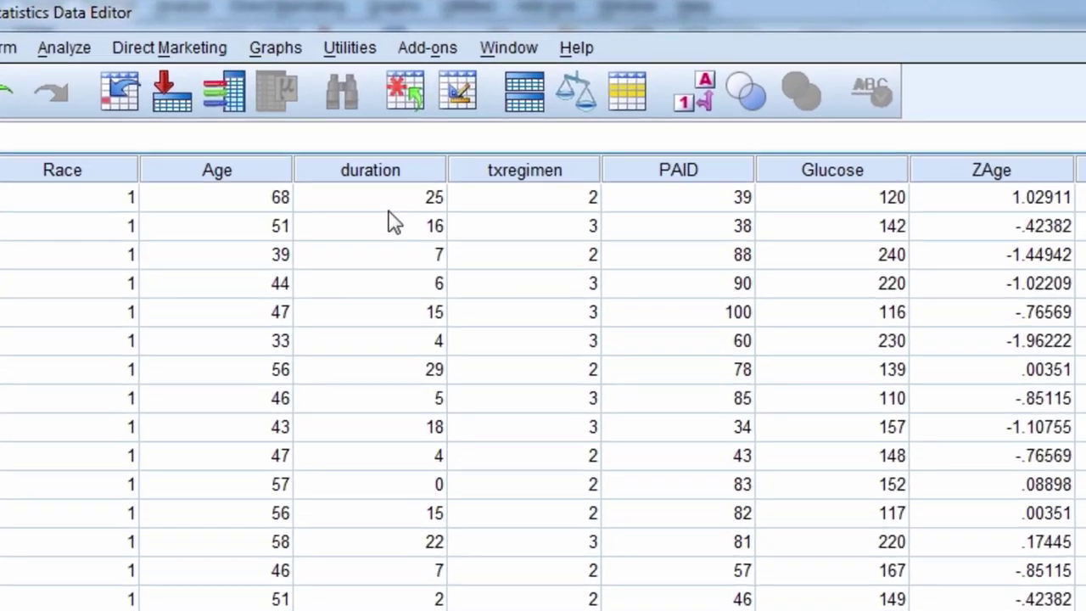
Draw a legacy histogram with Disease Duration as its variable
{"action": "left_click", "coordinate": [295, 46]}
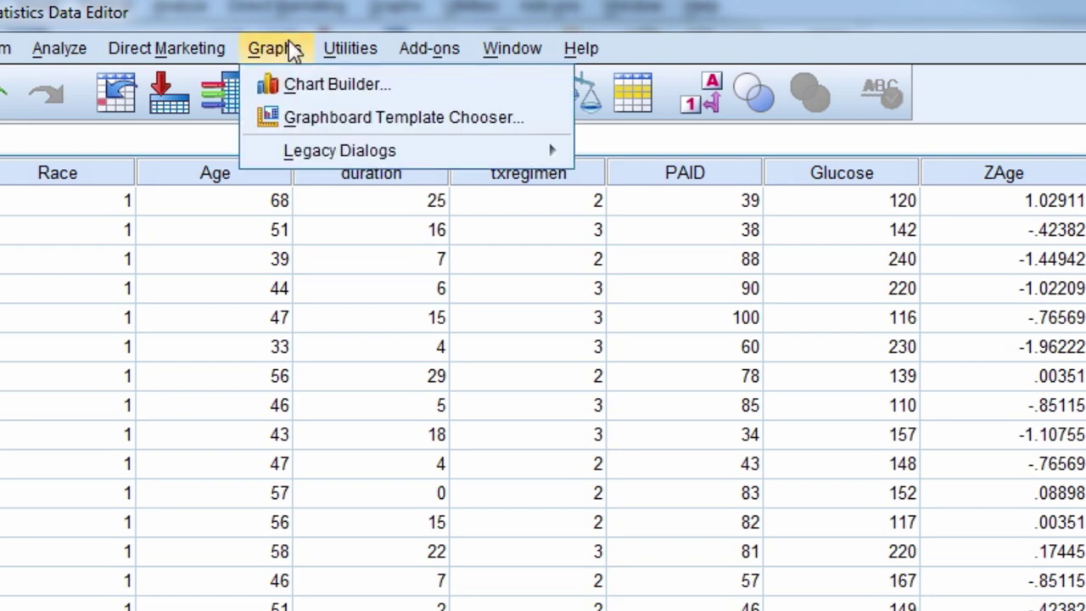
{"action": "mouse_move", "coordinate": [325, 161]}
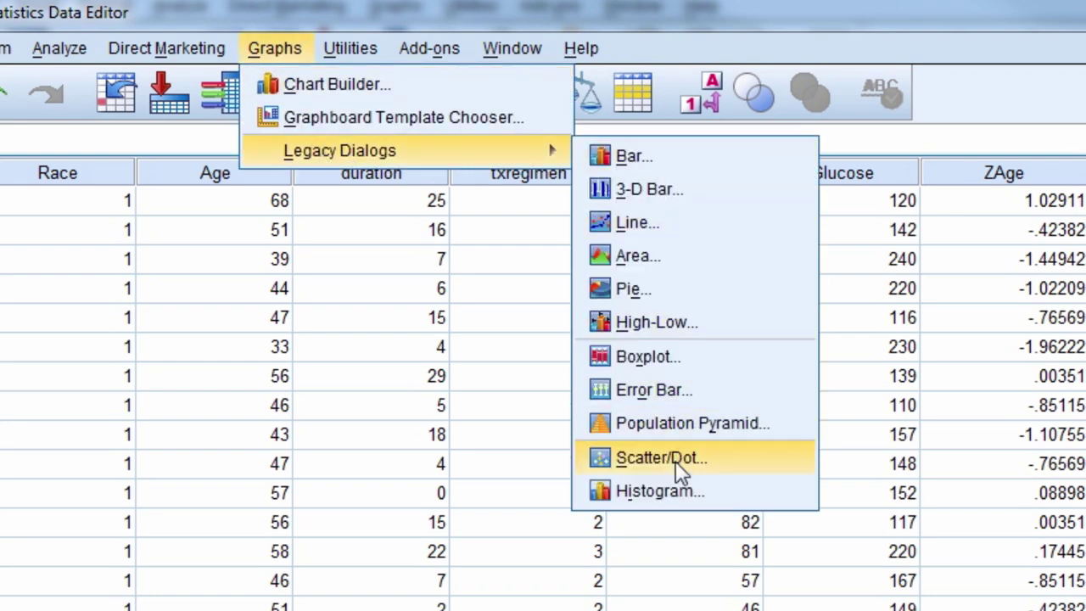
{"action": "left_click", "coordinate": [670, 492]}
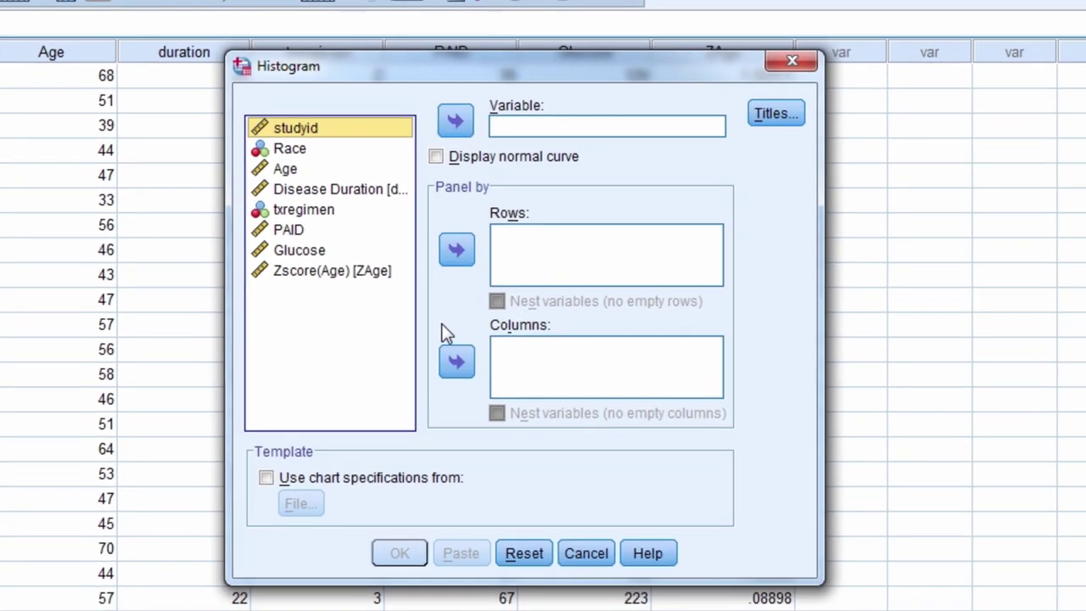
{"action": "left_click", "coordinate": [348, 192]}
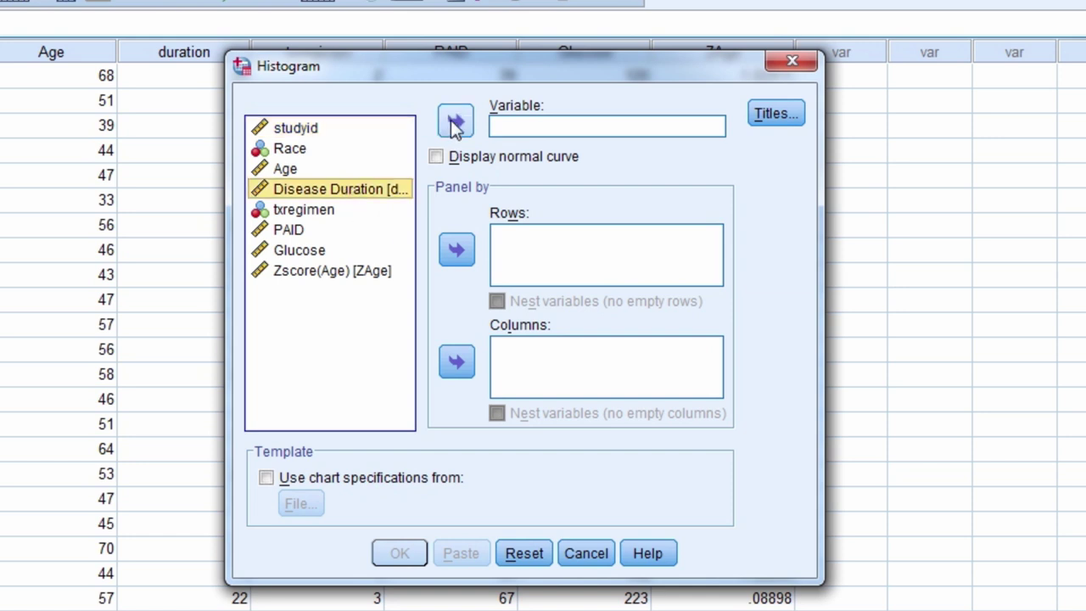
{"action": "left_click", "coordinate": [452, 121]}
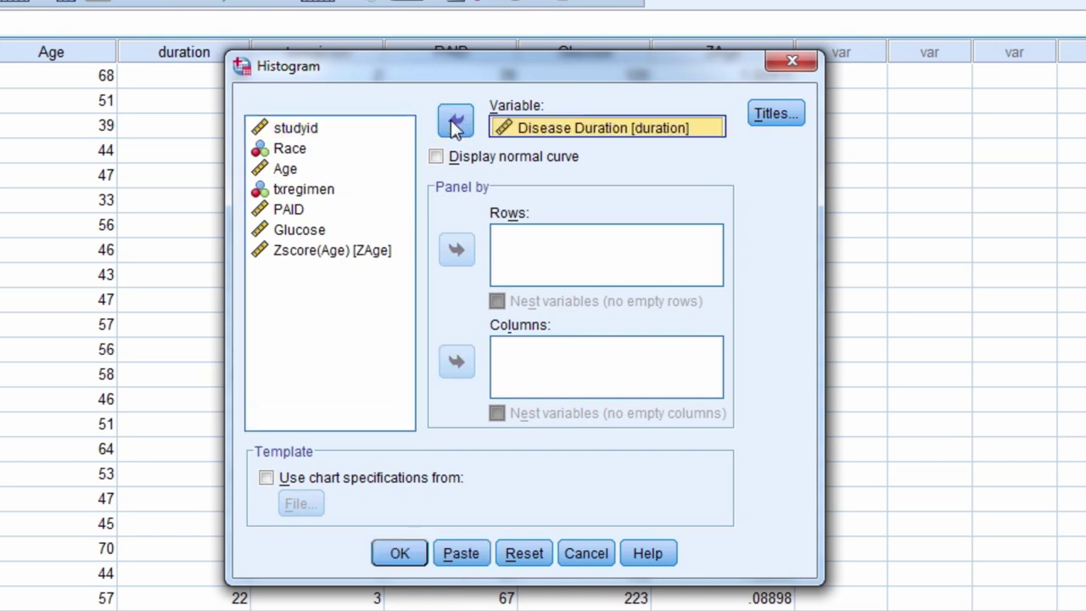
{"action": "left_click", "coordinate": [400, 553]}
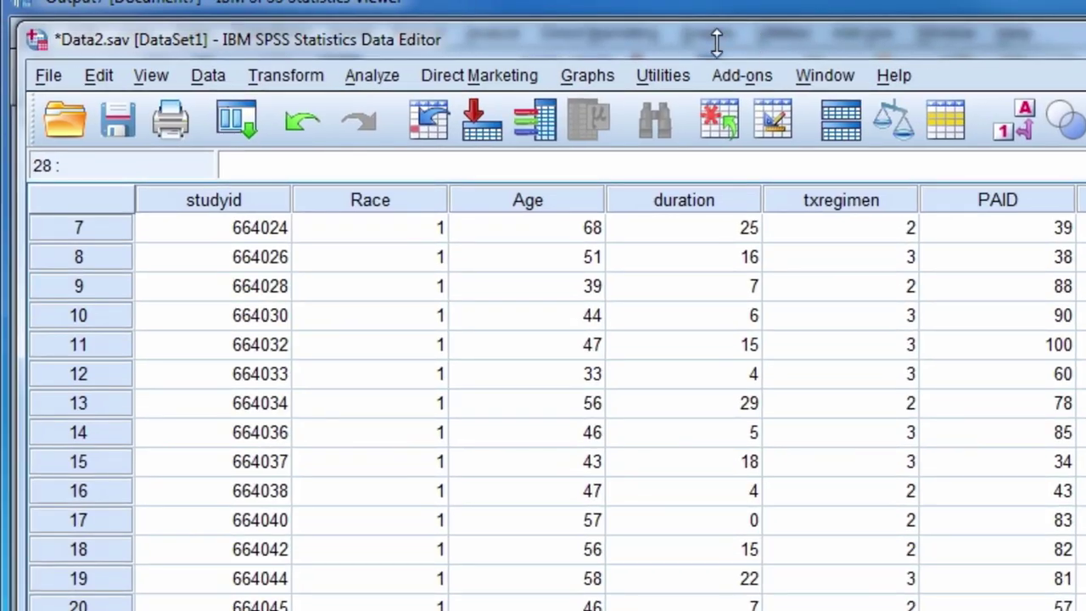
Run Descriptives on Disease Duration instead of Zscore(Age), saving standardized values as Zduration
{"action": "left_click", "coordinate": [368, 78]}
{"action": "mouse_move", "coordinate": [404, 146]}
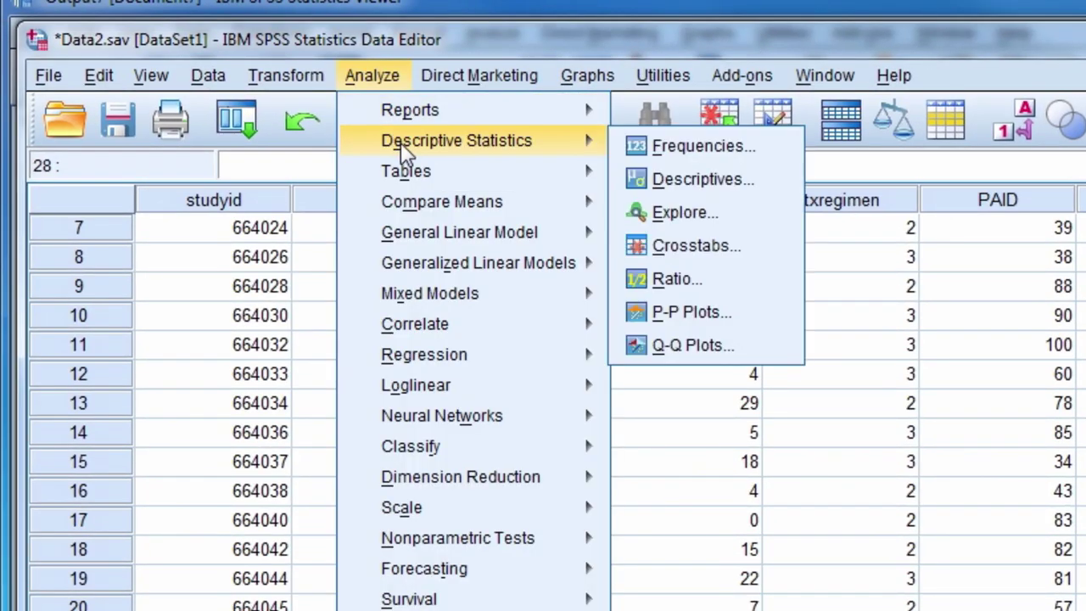
{"action": "left_click", "coordinate": [704, 179]}
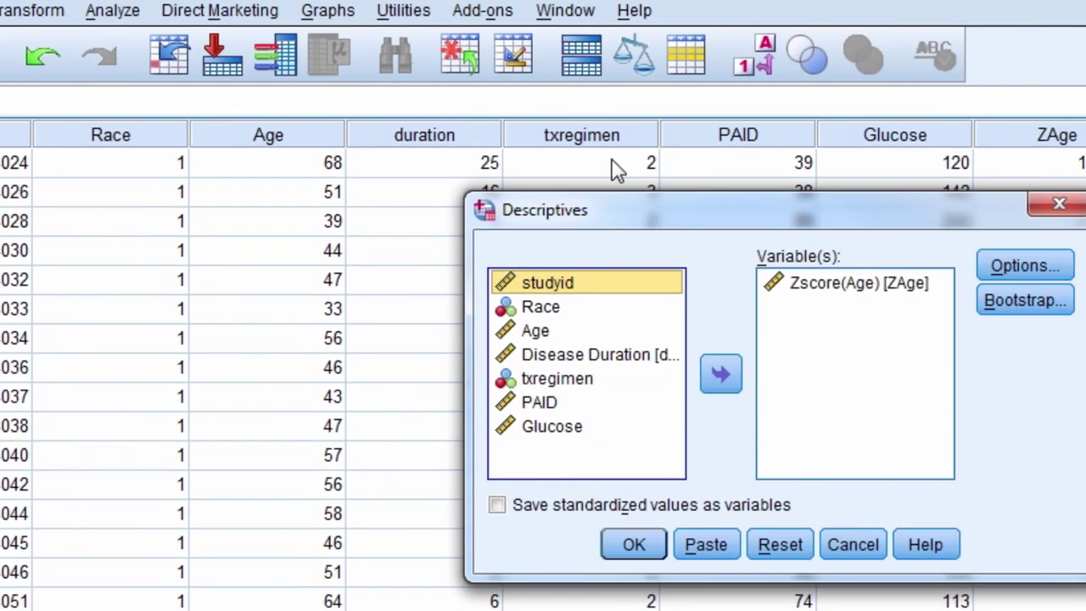
{"action": "left_click", "coordinate": [543, 217]}
{"action": "left_click", "coordinate": [459, 308]}
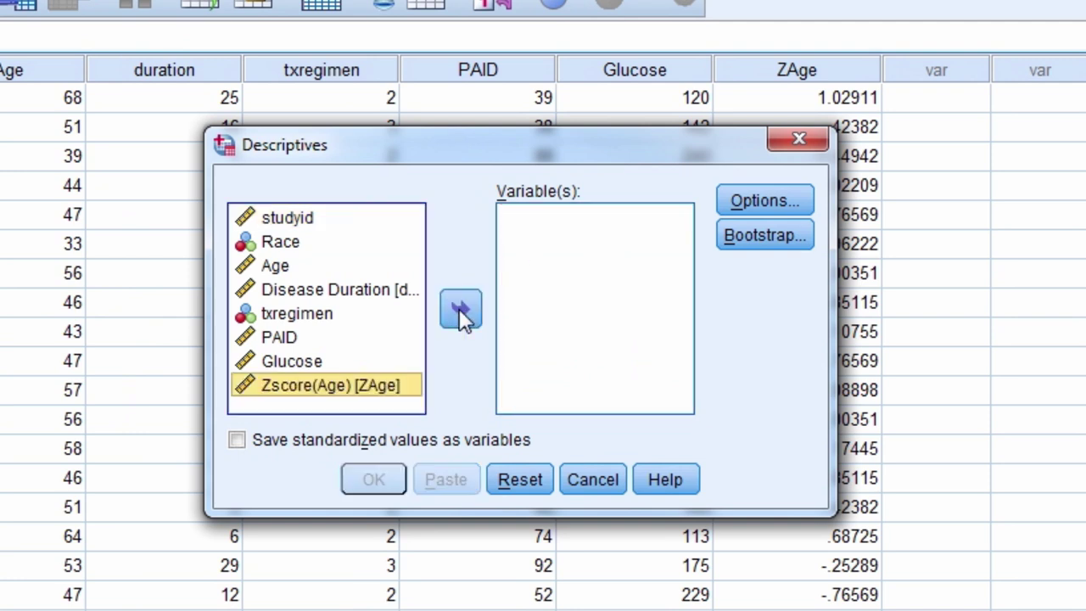
{"action": "left_click", "coordinate": [378, 293]}
{"action": "left_click", "coordinate": [449, 307]}
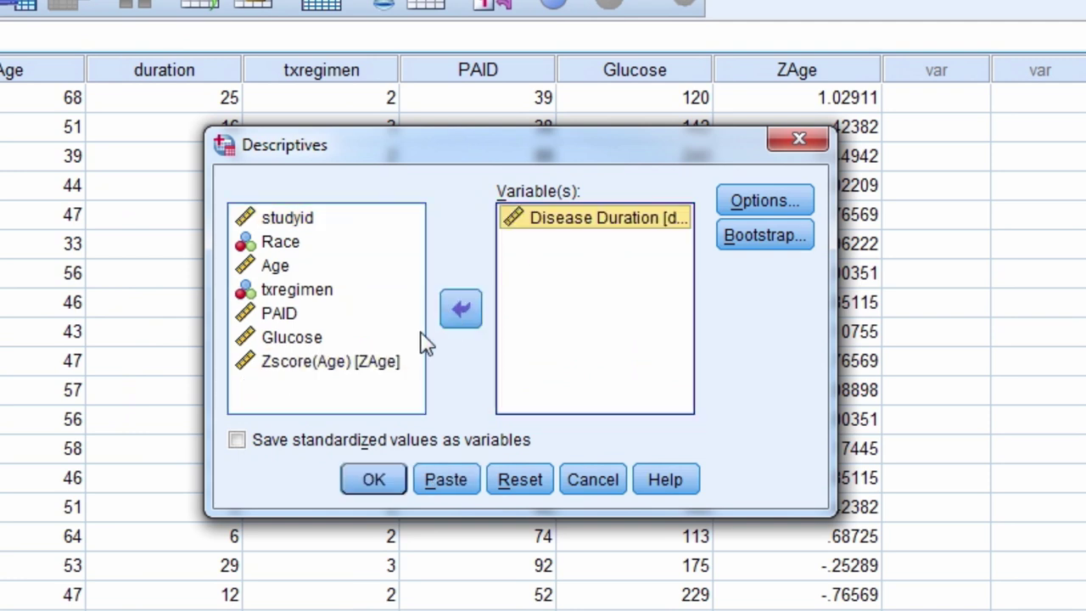
{"action": "left_click", "coordinate": [255, 443]}
{"action": "left_click", "coordinate": [381, 482]}
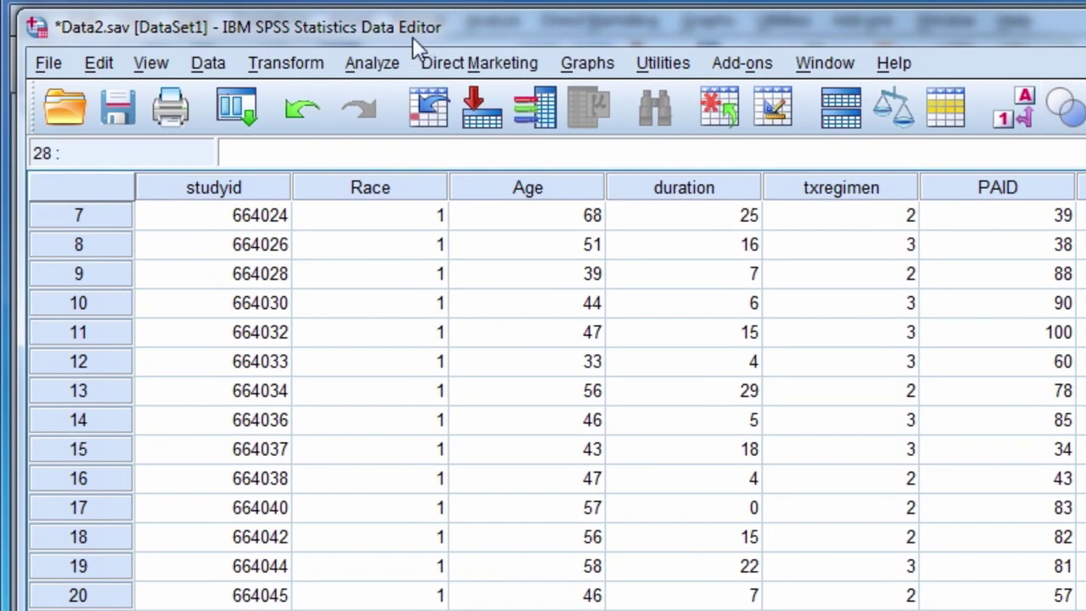
Add the Disease Duration z-score to Descriptives and turn off saving standardized values
{"action": "left_click", "coordinate": [252, 68]}
{"action": "mouse_move", "coordinate": [432, 135]}
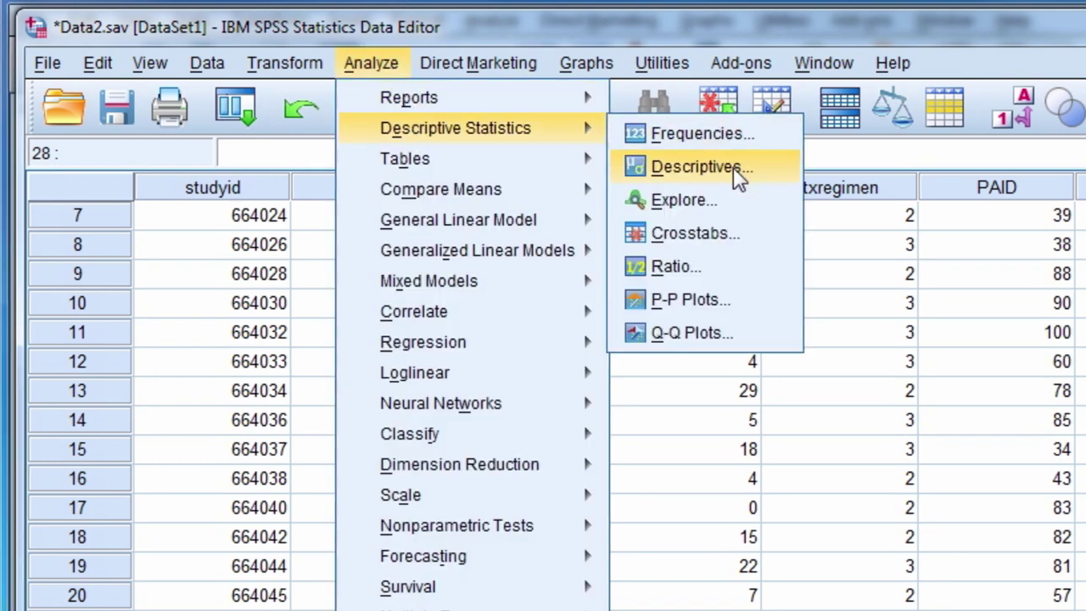
{"action": "left_click", "coordinate": [736, 167]}
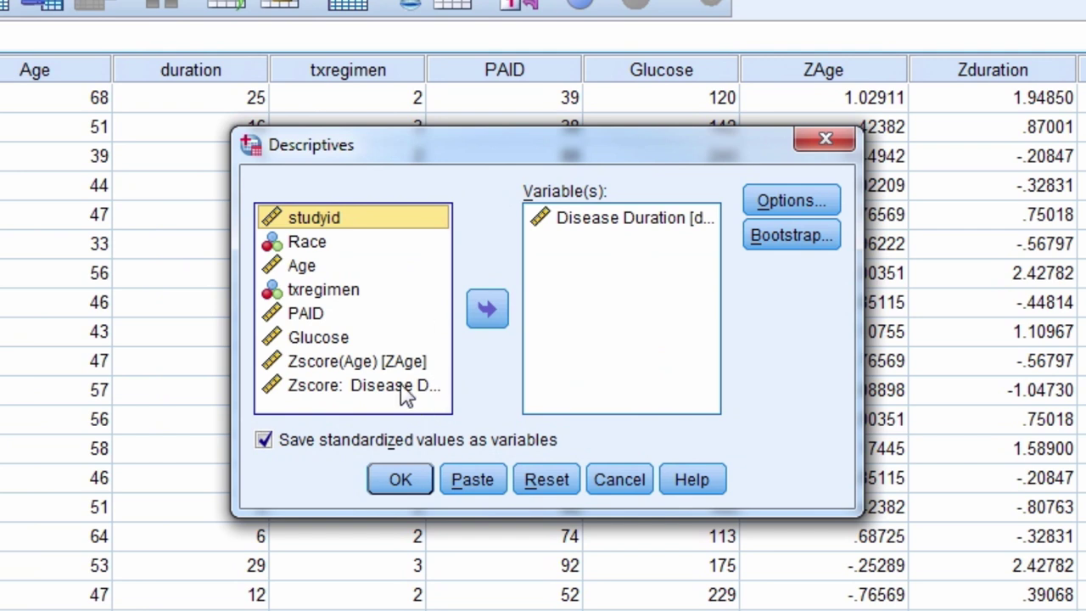
{"action": "left_click", "coordinate": [403, 386]}
{"action": "left_click", "coordinate": [487, 309]}
{"action": "left_click", "coordinate": [264, 440]}
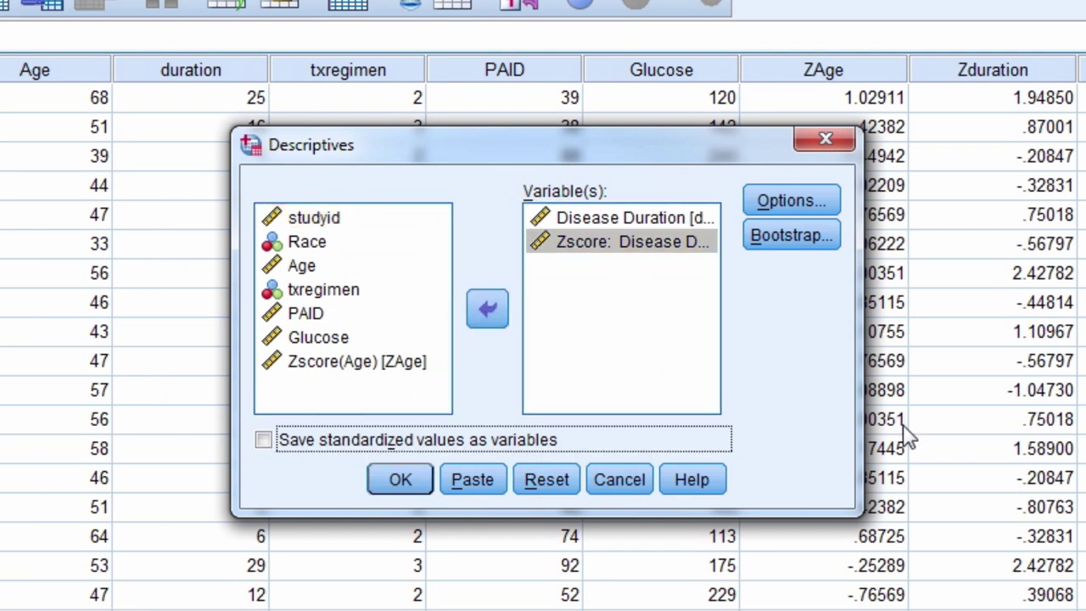
Include kurtosis and skewness in the statistics and run the analysis
{"action": "left_click", "coordinate": [796, 201]}
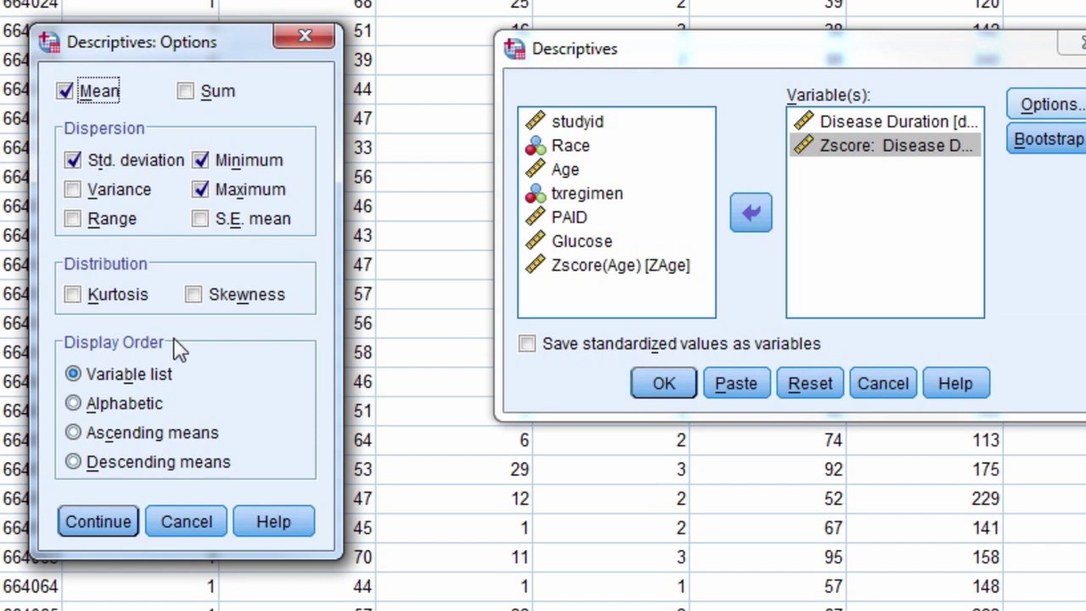
{"action": "left_click", "coordinate": [73, 294]}
{"action": "left_click", "coordinate": [195, 297]}
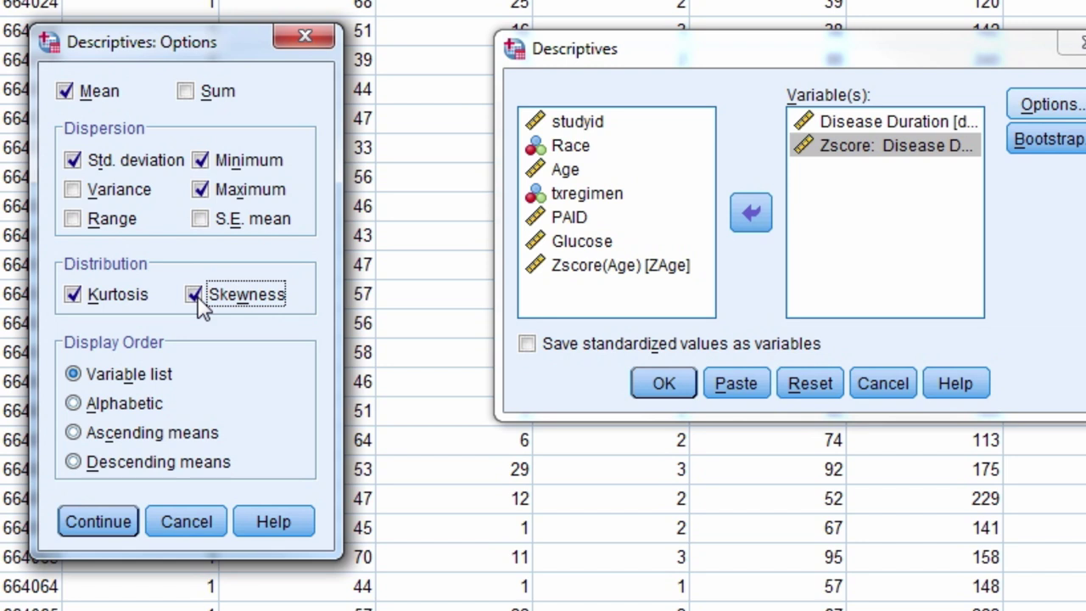
{"action": "left_click", "coordinate": [123, 524]}
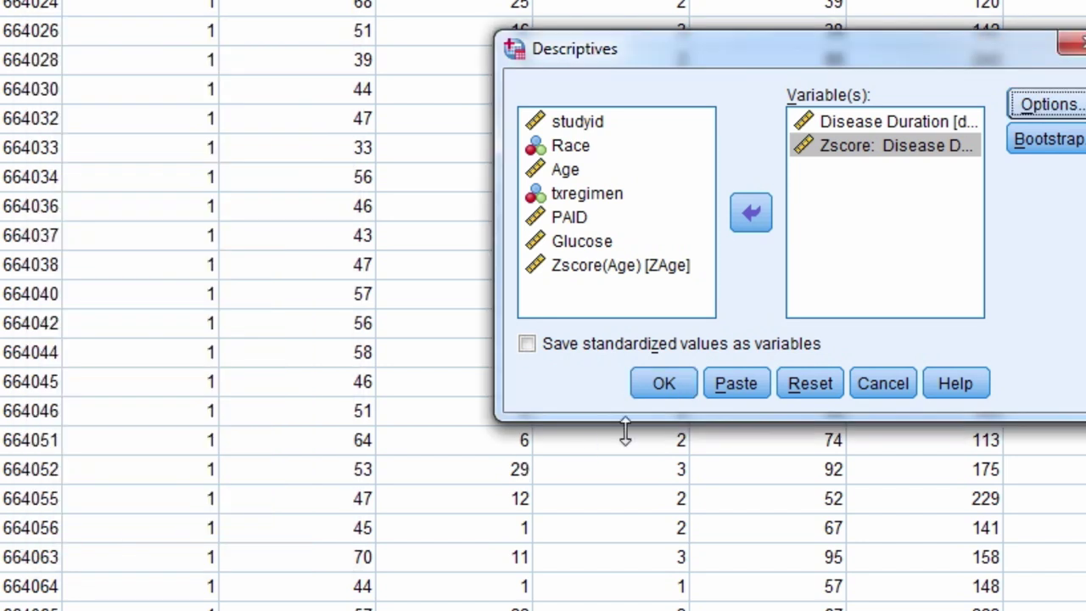
{"action": "left_click", "coordinate": [656, 386]}
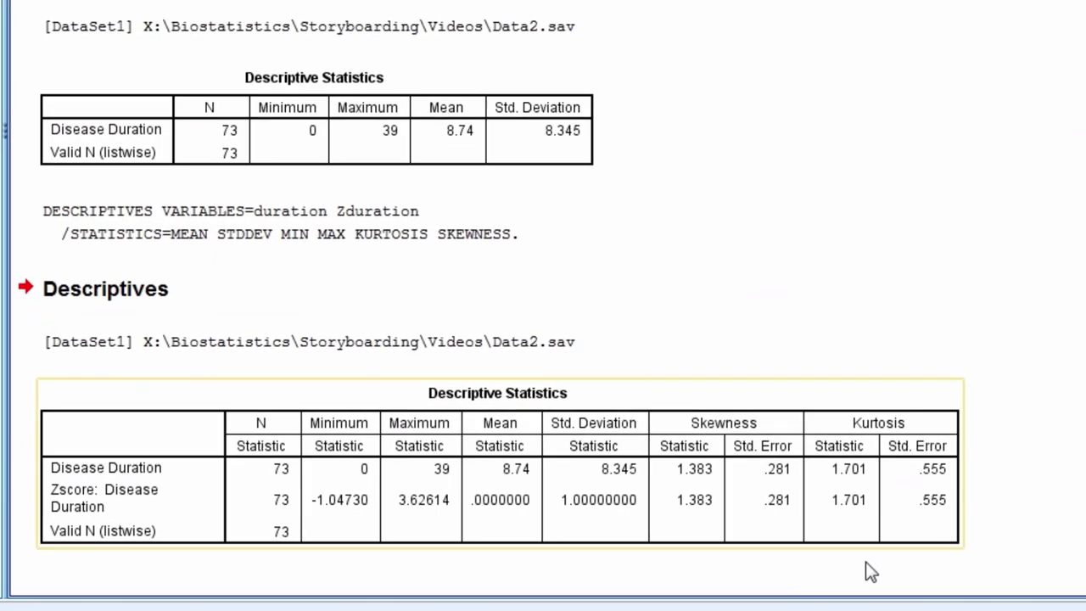
{"action": "left_click", "coordinate": [126, 498]}
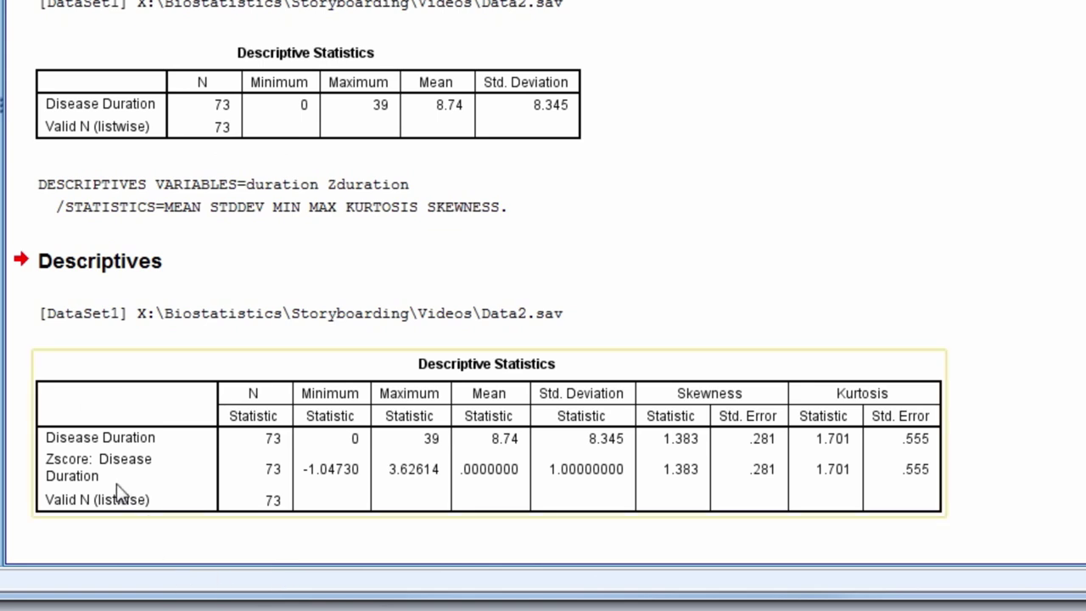
{"action": "left_click", "coordinate": [591, 528]}
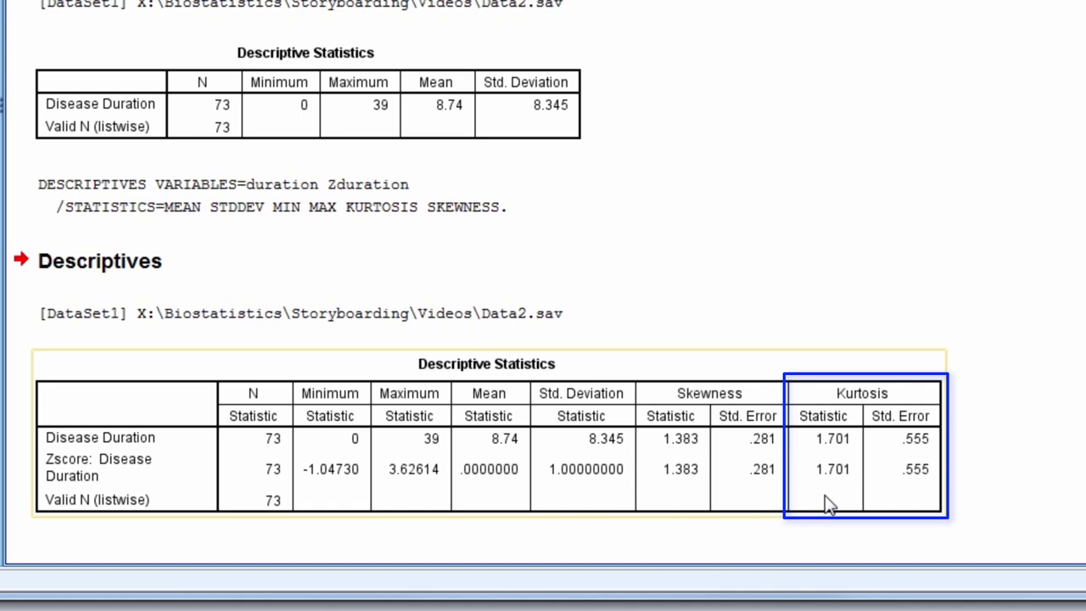
{"action": "key", "text": "Up"}
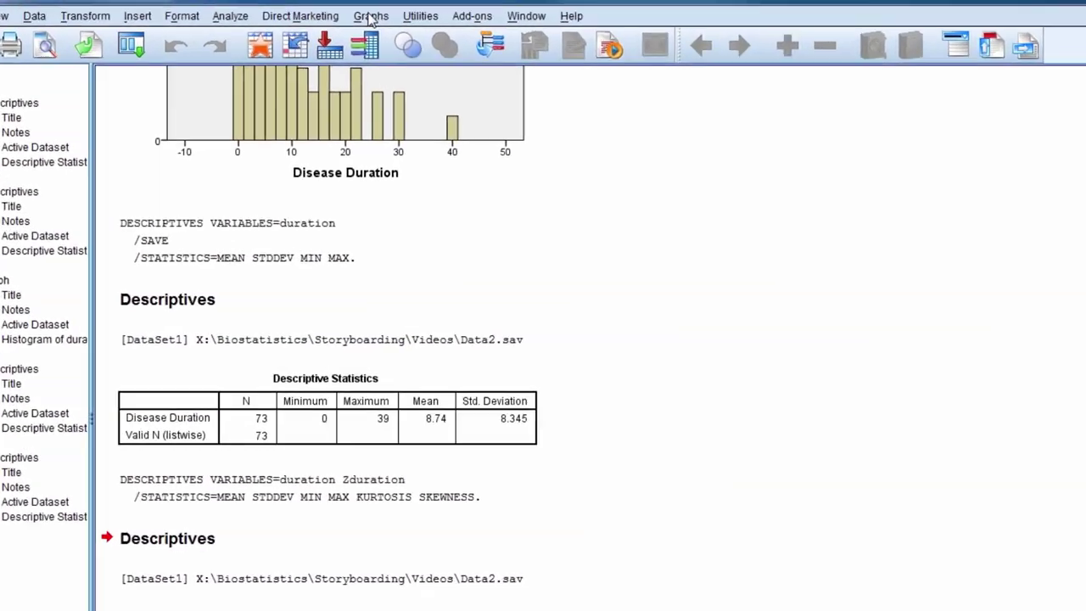
Draw a histogram of the Disease Duration z-score, replacing Disease Duration as the variable
{"action": "left_click", "coordinate": [371, 19]}
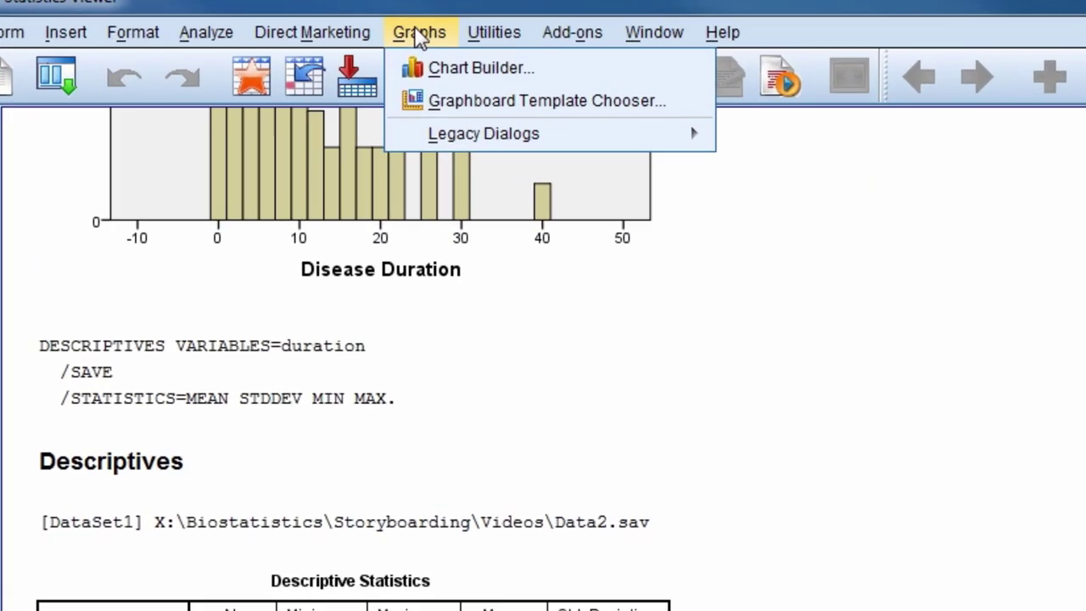
{"action": "mouse_move", "coordinate": [409, 87]}
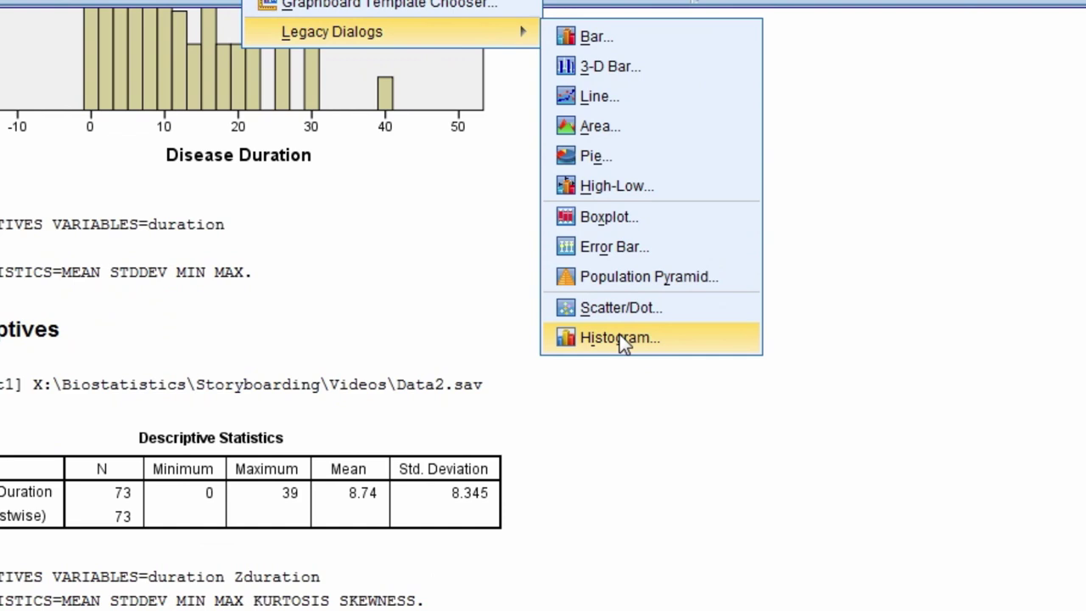
{"action": "left_click", "coordinate": [806, 475]}
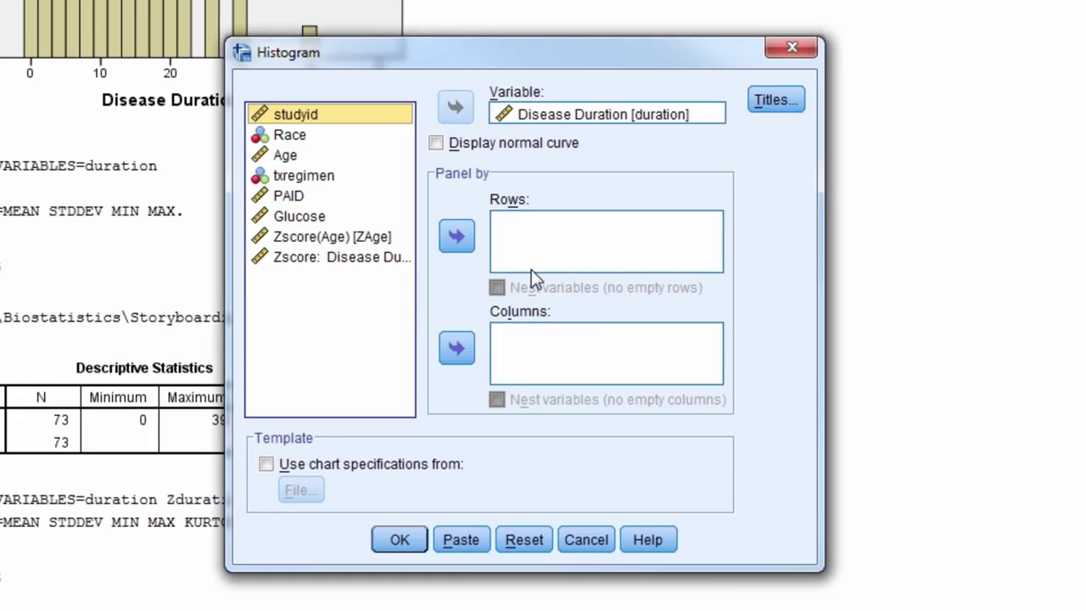
{"action": "left_click", "coordinate": [528, 113]}
{"action": "left_click", "coordinate": [455, 106]}
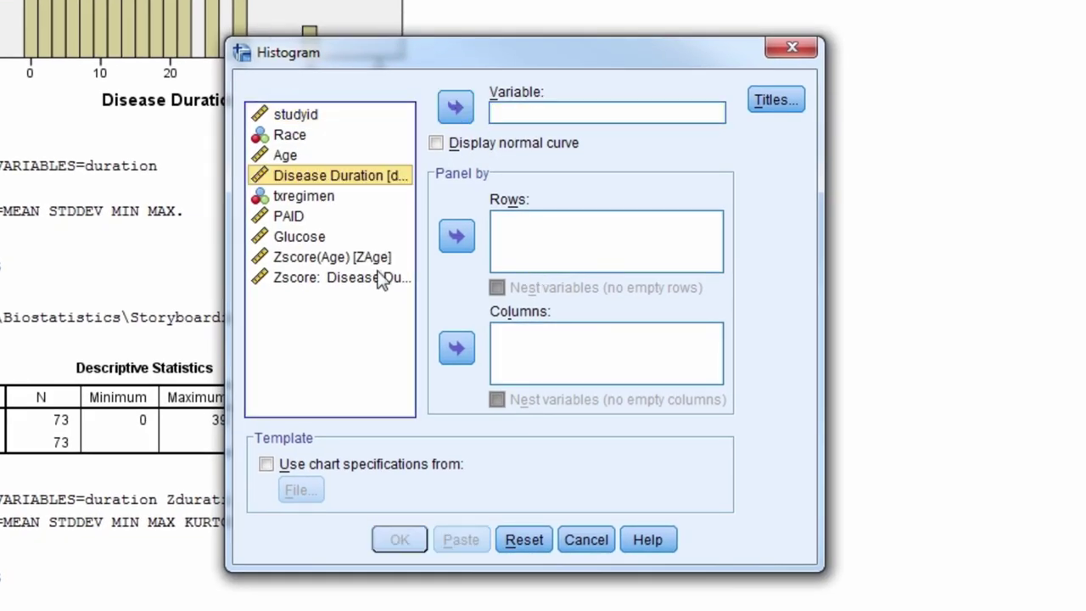
{"action": "left_click", "coordinate": [372, 278]}
{"action": "left_click", "coordinate": [456, 106]}
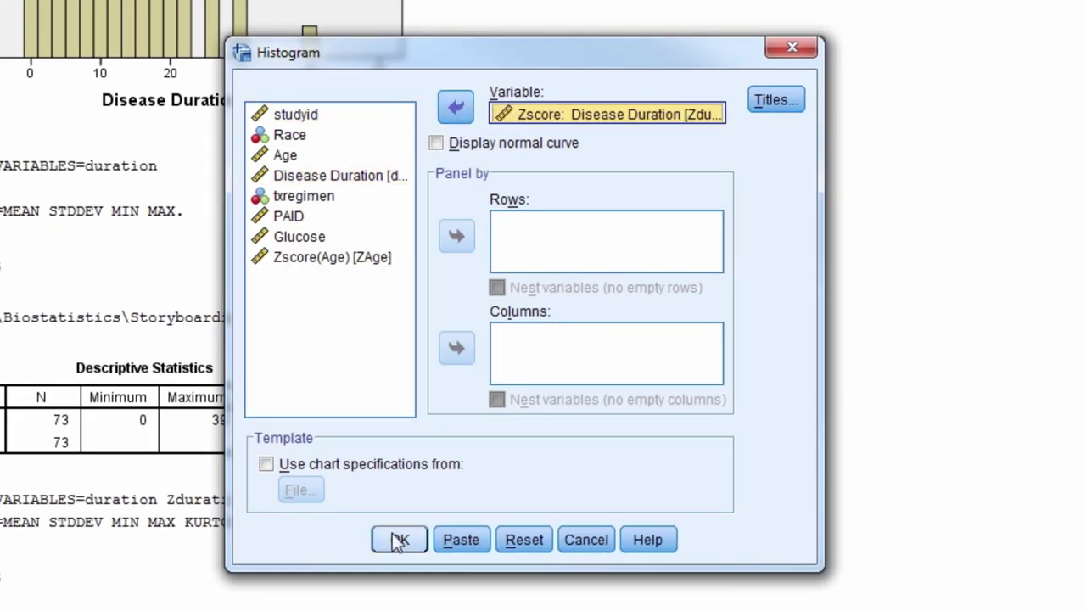
{"action": "left_click", "coordinate": [397, 538]}
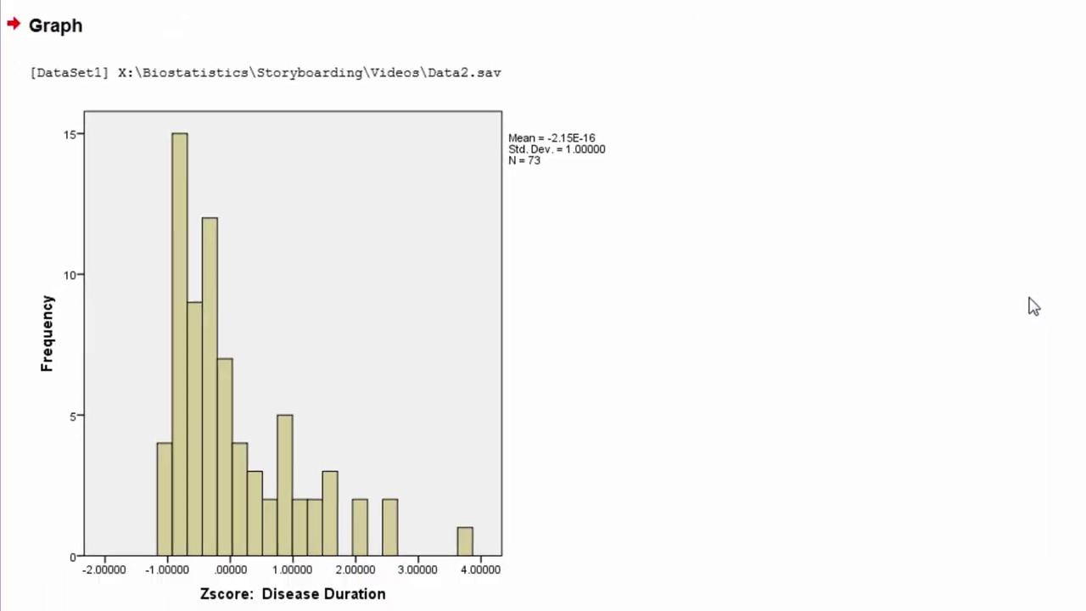